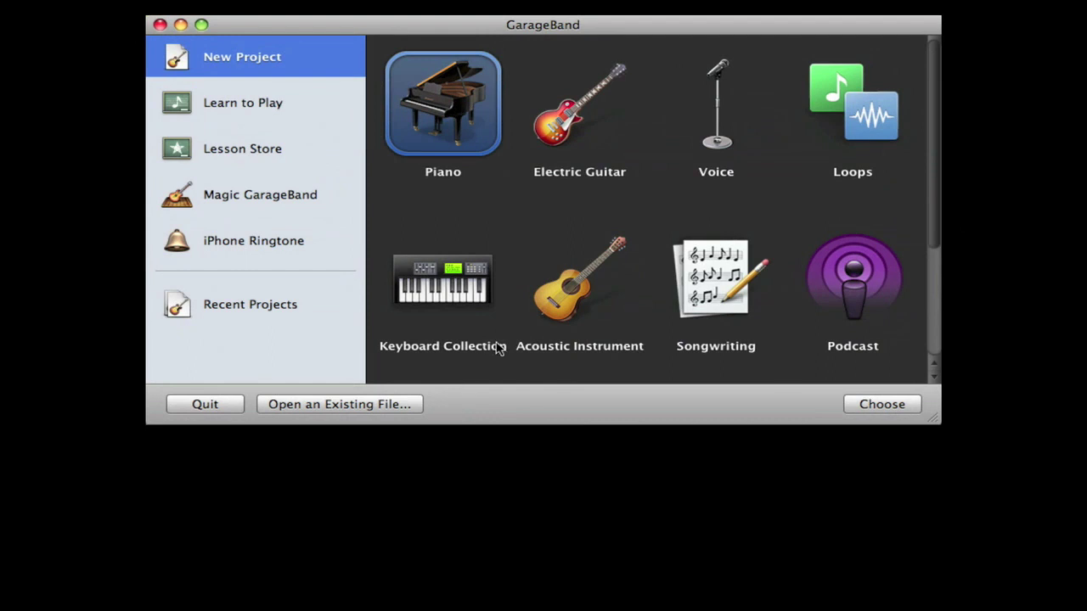
Show the Magic GarageBand genres and preview Slow Blues, Funk, Jazz and Country.
left_click(289, 201)
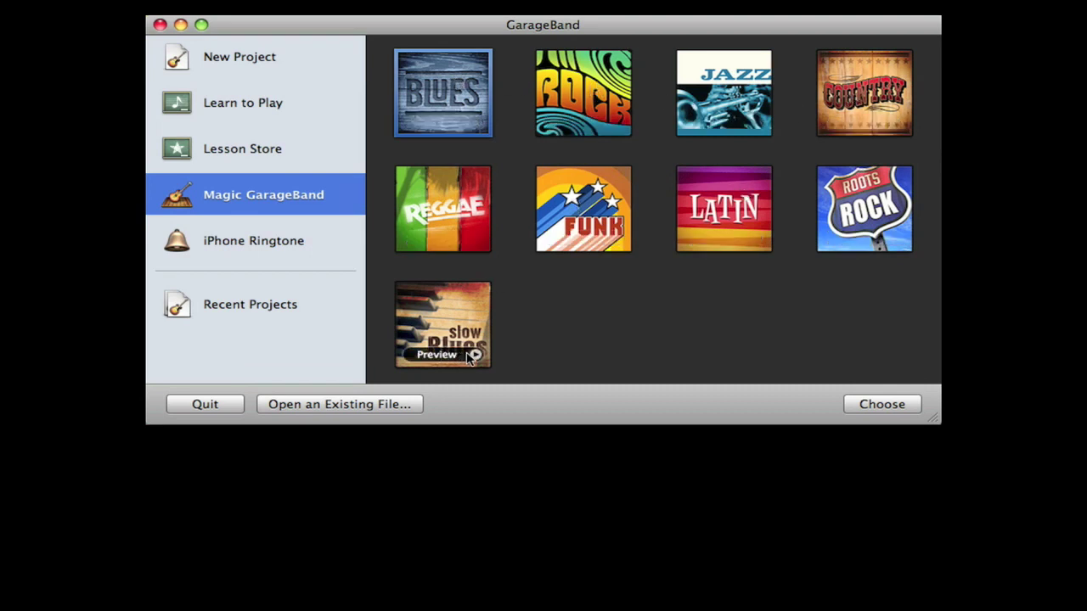
left_click(481, 360)
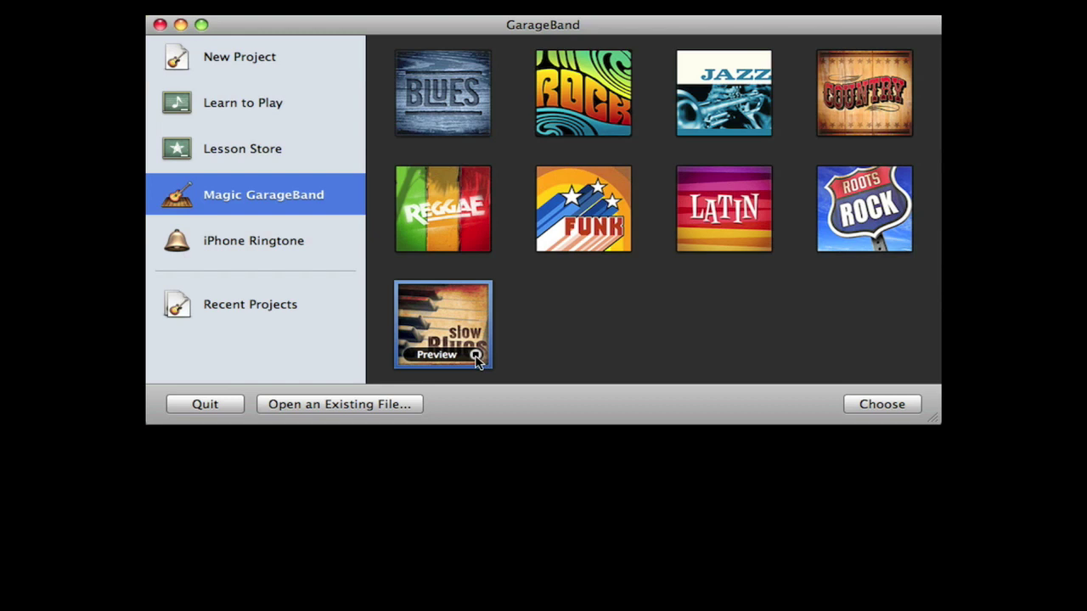
mouse_move(614, 241)
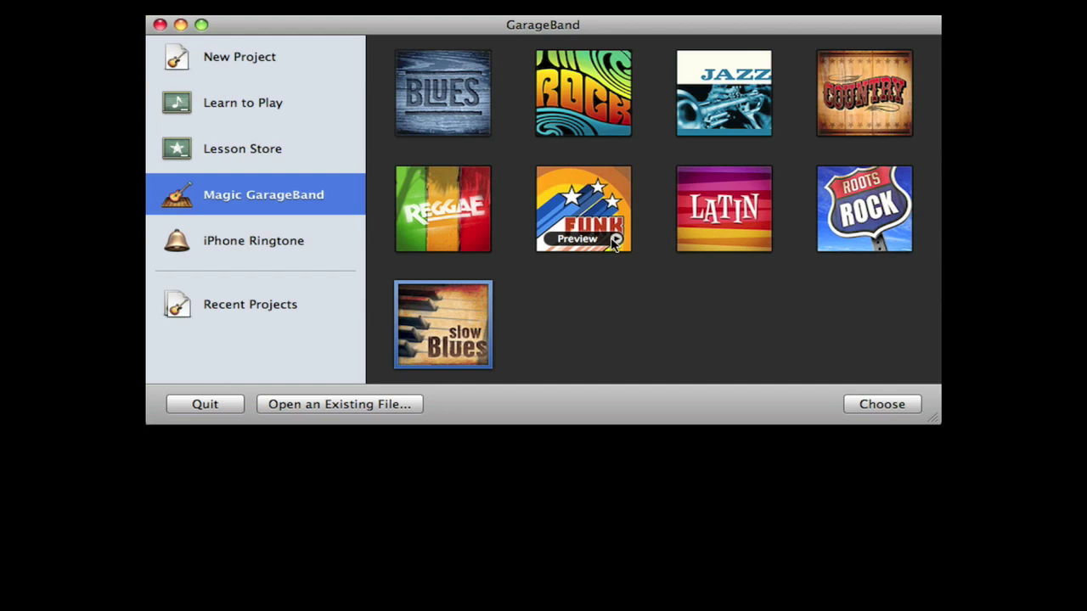
left_click(615, 241)
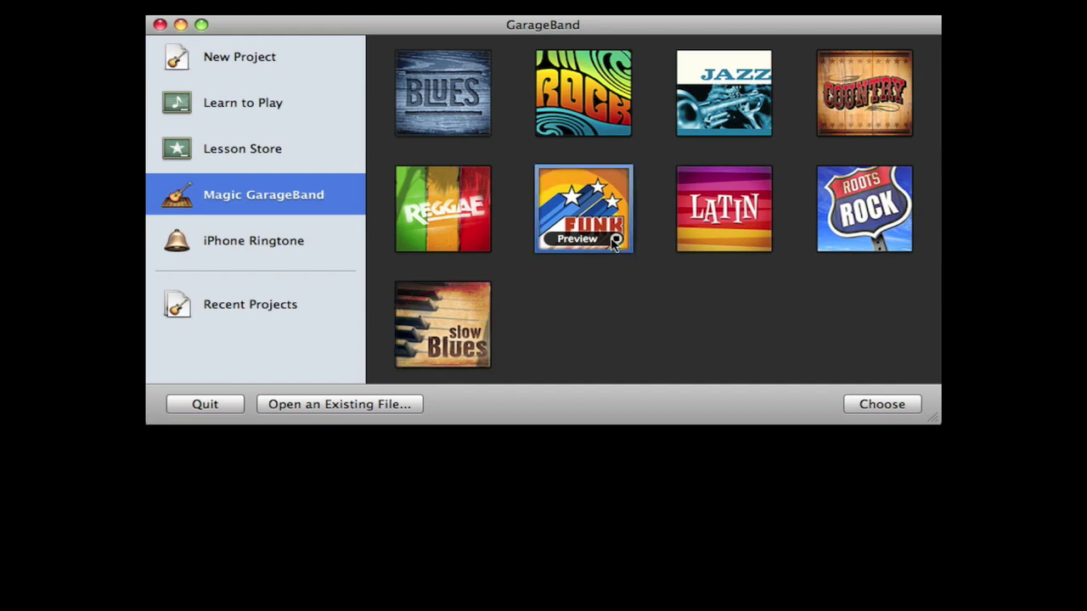
left_click(721, 134)
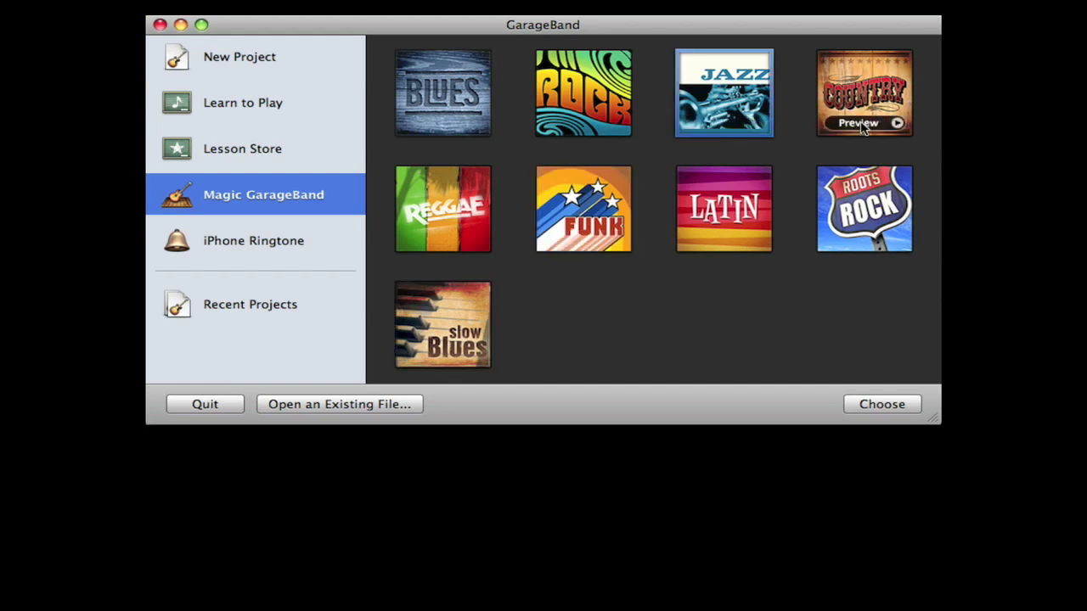
left_click(864, 128)
Preview Roots Rock, Latin, Blues and Rock, then settle on the Jazz genre.
left_click(887, 217)
left_click(722, 221)
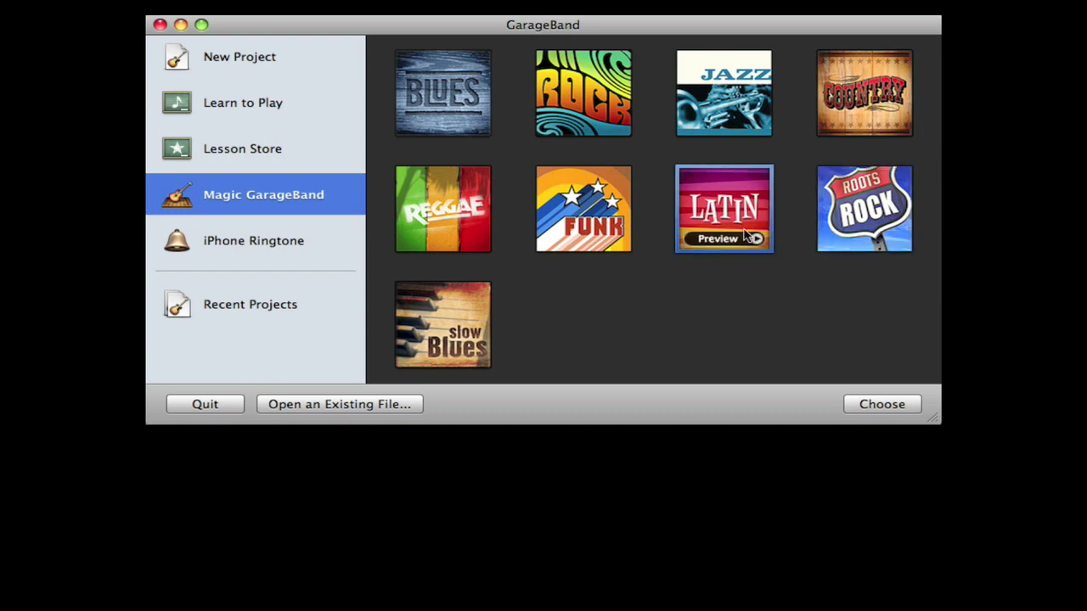
left_click(893, 236)
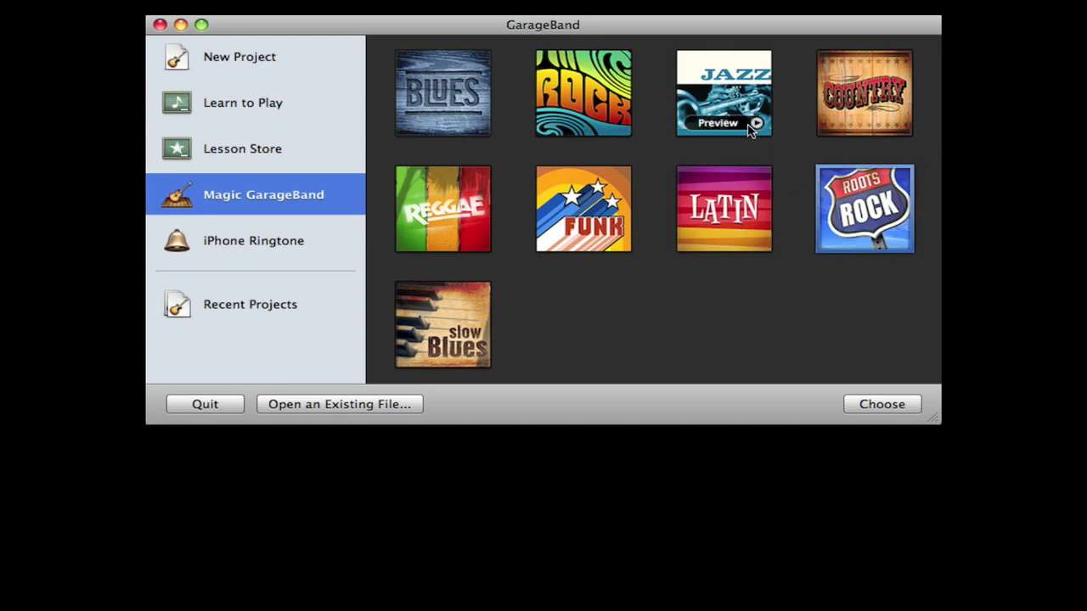
left_click(751, 129)
left_click(478, 127)
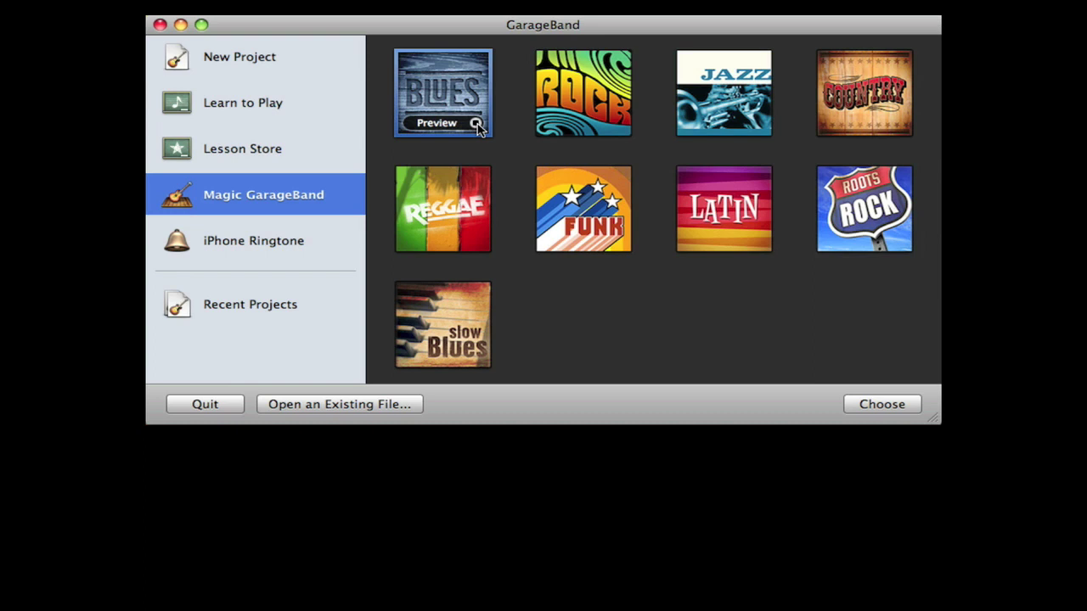
left_click(625, 128)
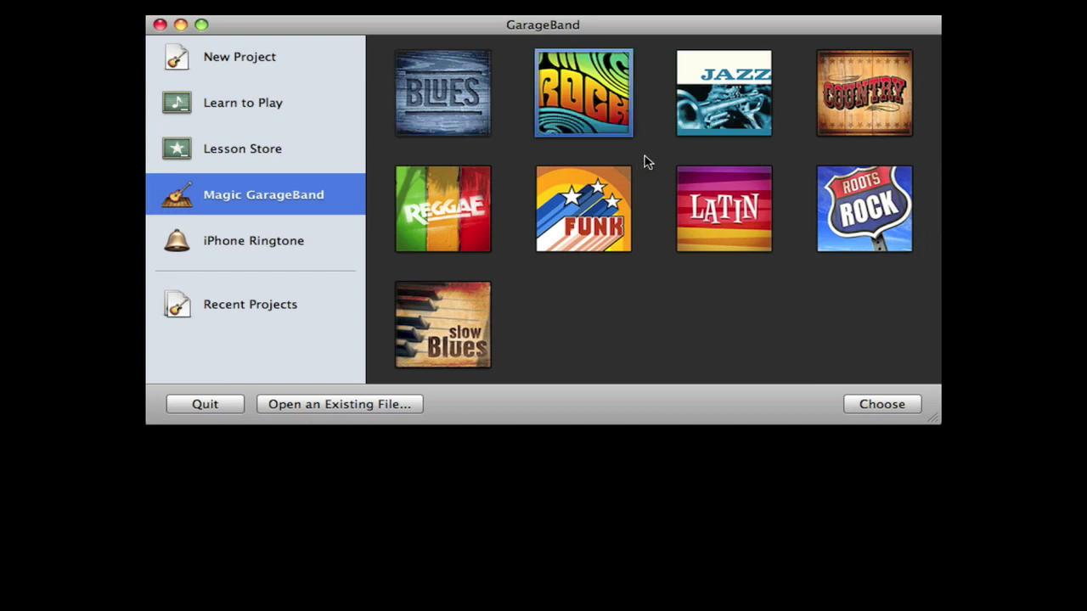
left_click(753, 127)
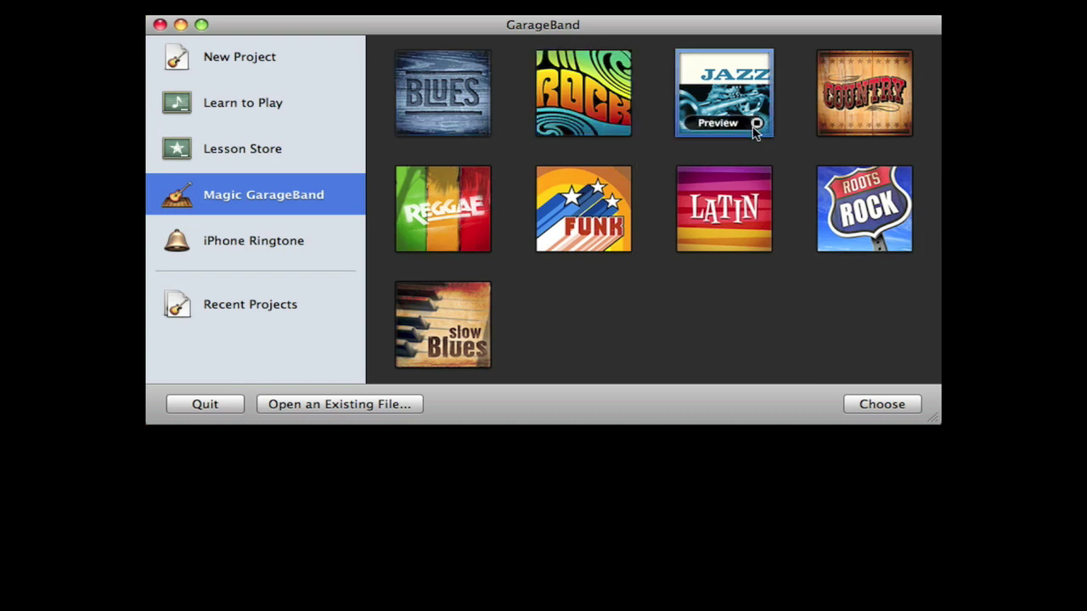
Create the Jazz song so its guitar, upright bass, drums, pianos and horns load on stage.
left_click(853, 396)
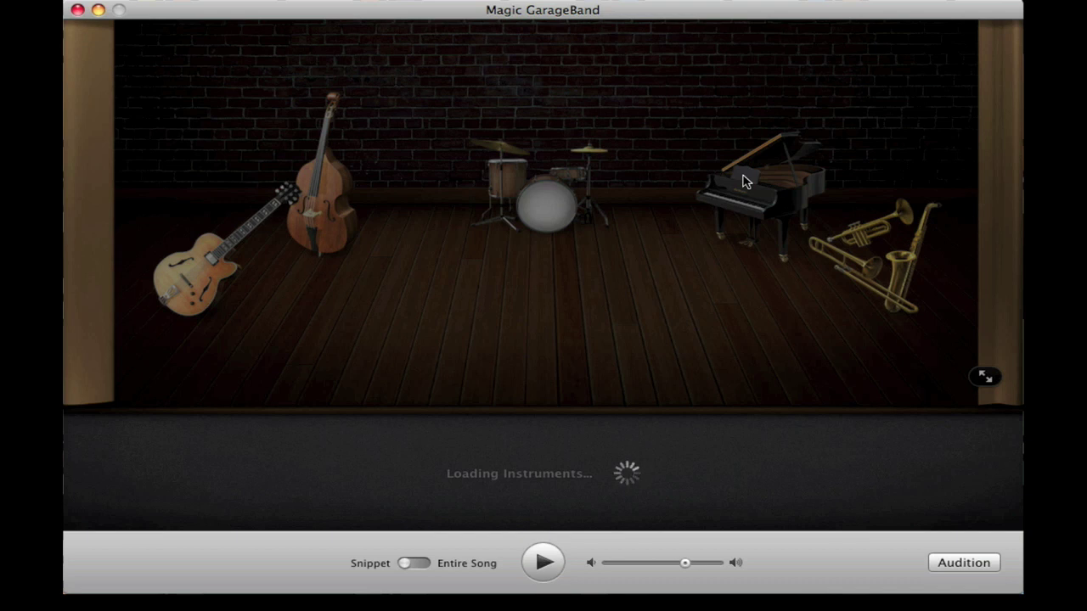
left_click_drag(601, 12, 587, 12)
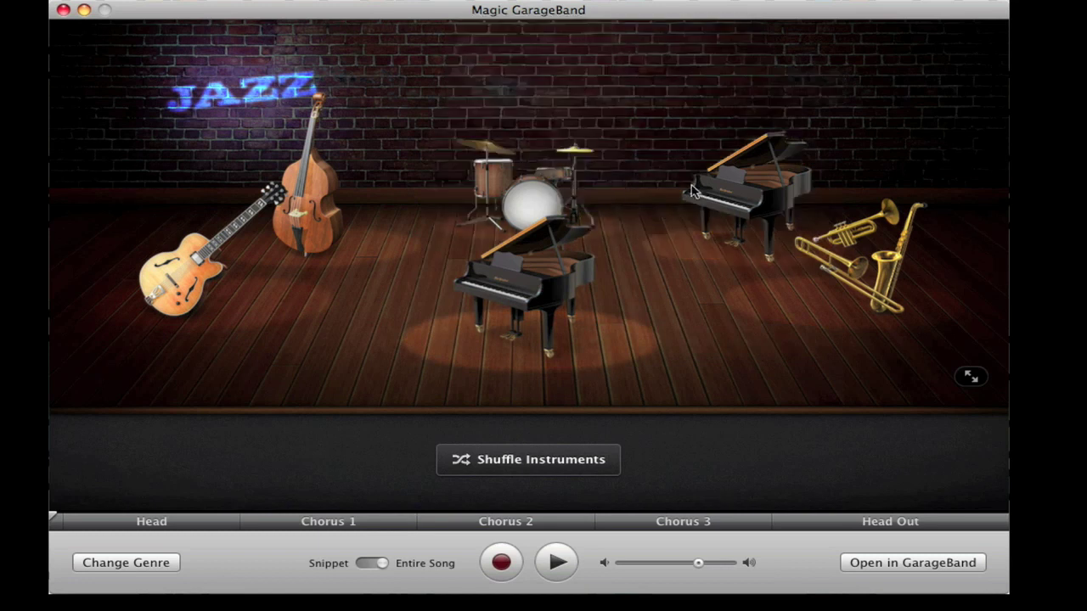
Switch the rear piano's keyboard part to Organ and the horns' melody to Vibes.
left_click(748, 204)
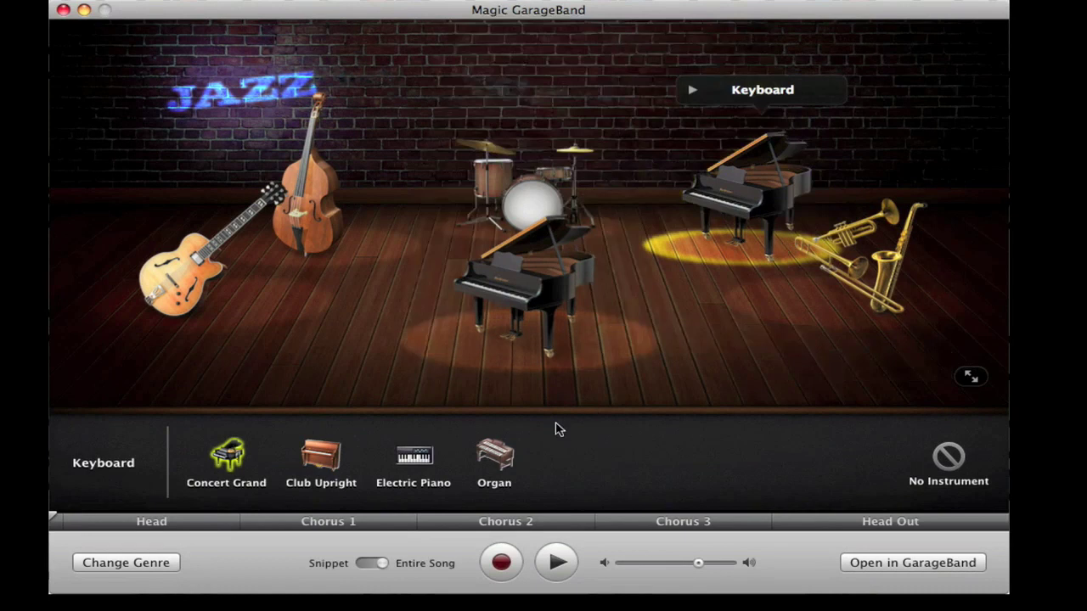
left_click(413, 463)
left_click(508, 464)
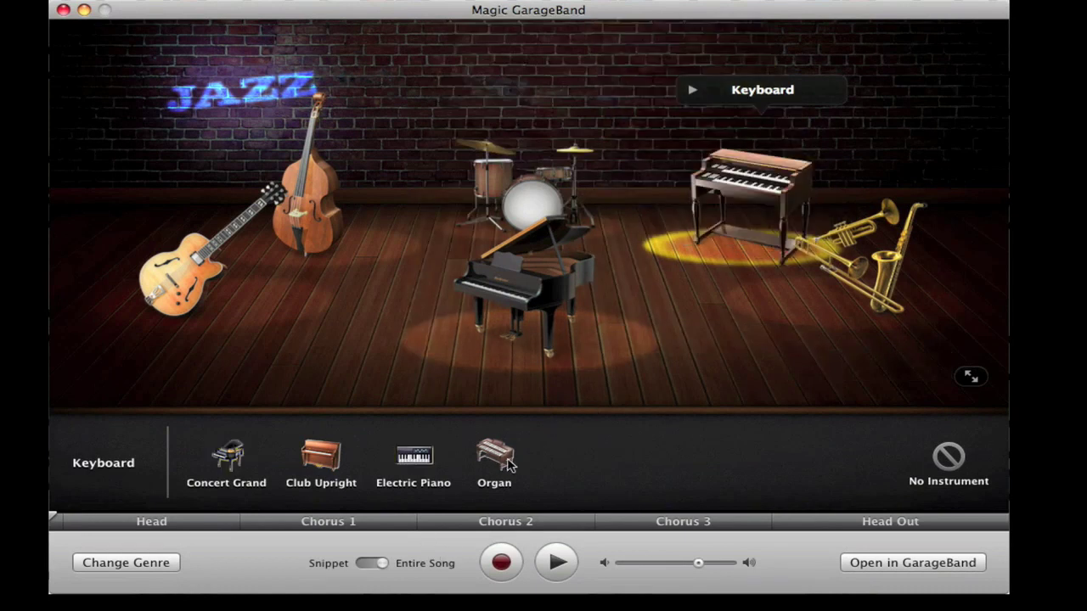
left_click(885, 290)
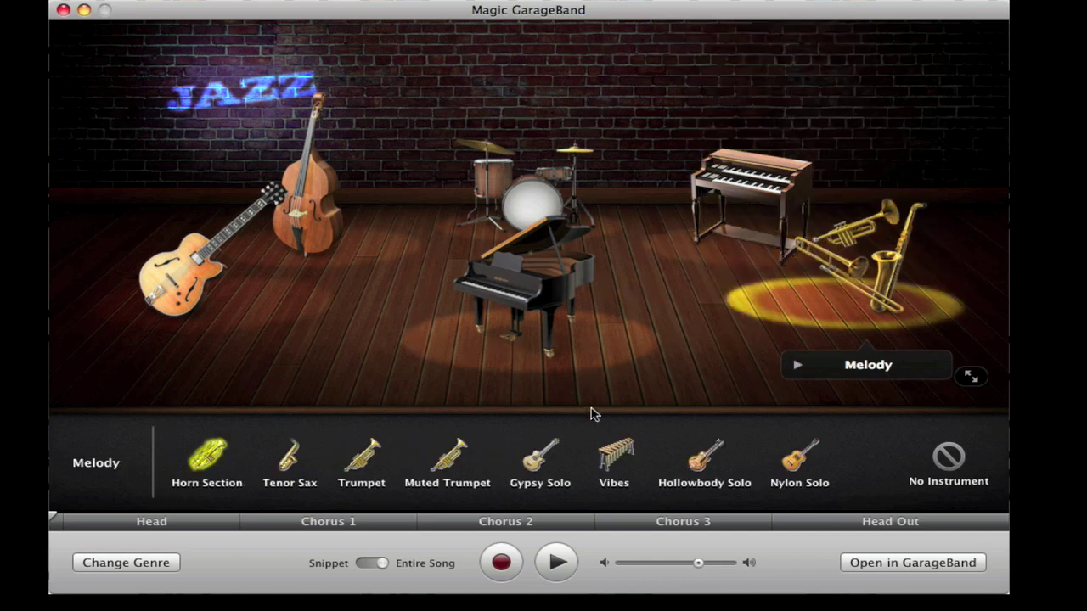
left_click(613, 463)
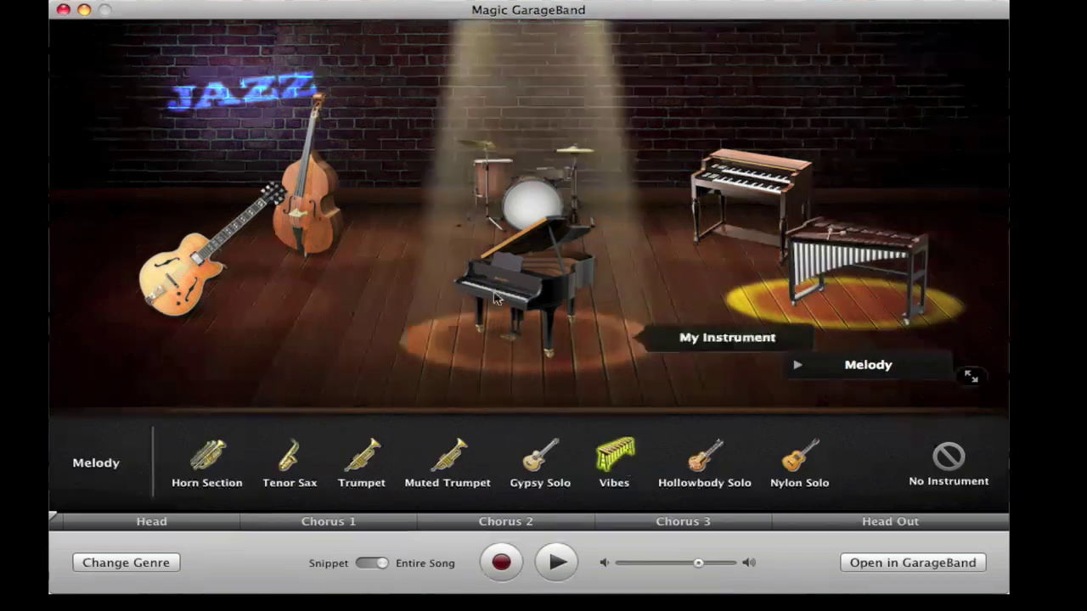
Set the drums to Active, the bass to Funky and the guitar to Jumping.
left_click(511, 202)
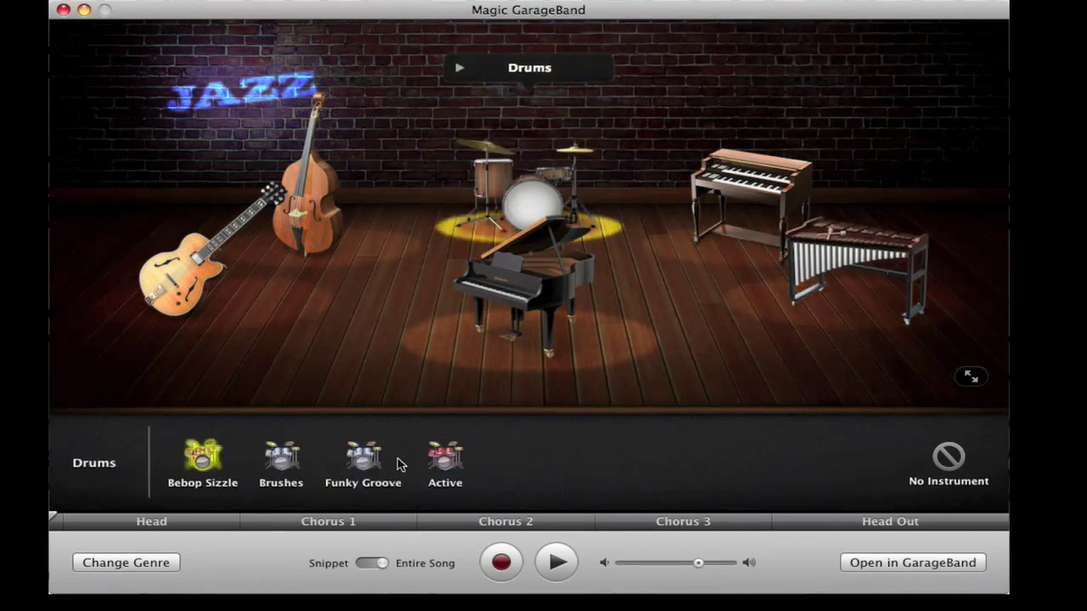
left_click(437, 464)
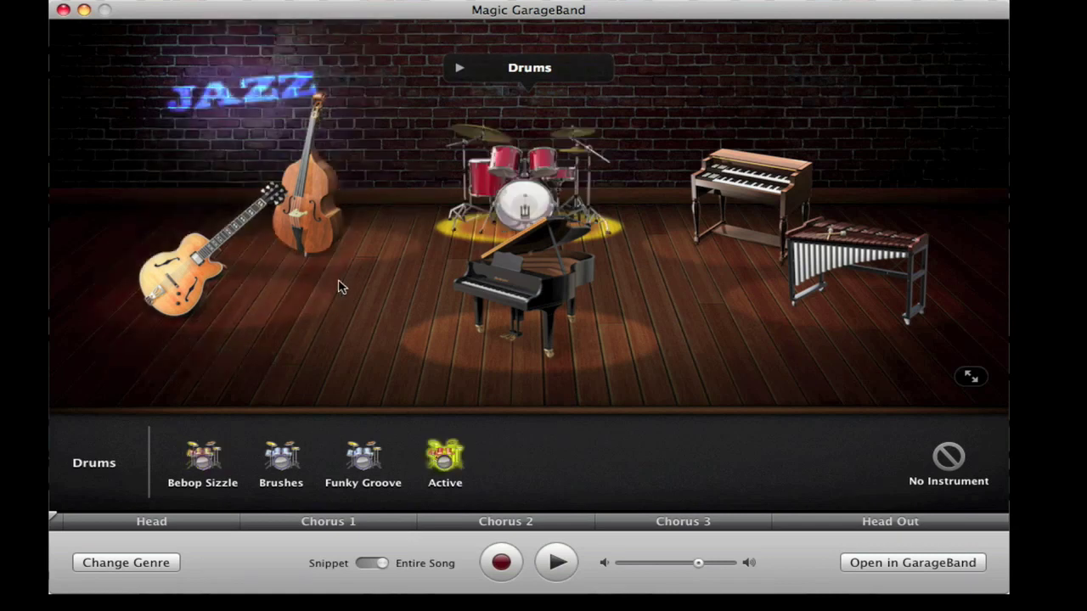
left_click(336, 373)
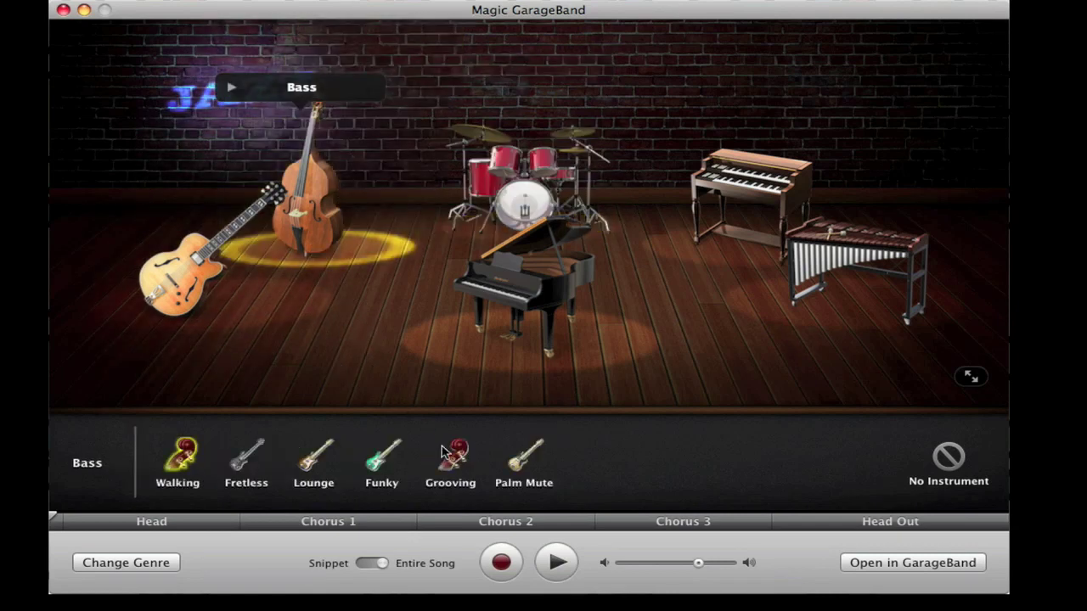
left_click(378, 470)
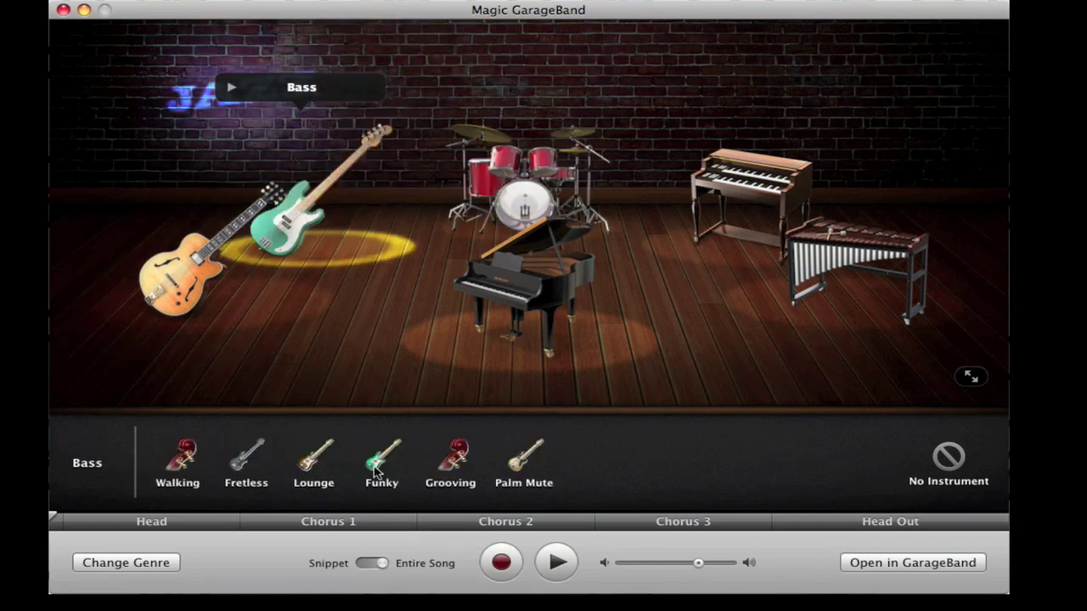
left_click(254, 310)
left_click(368, 464)
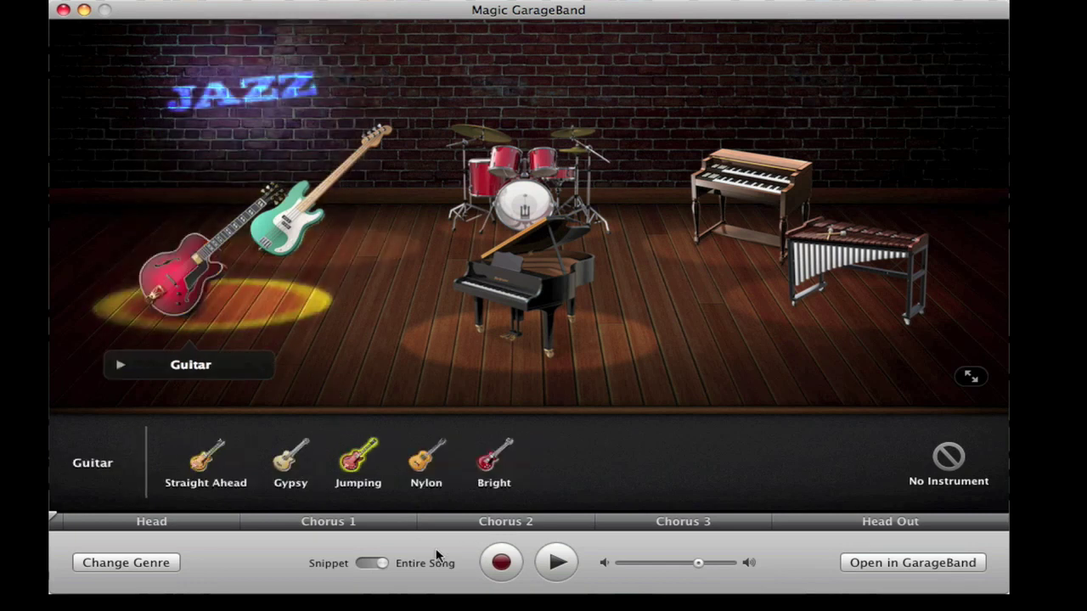
Play the customised song with the volume turned up, then stop playback.
left_click(557, 564)
left_click_drag(698, 564, 730, 569)
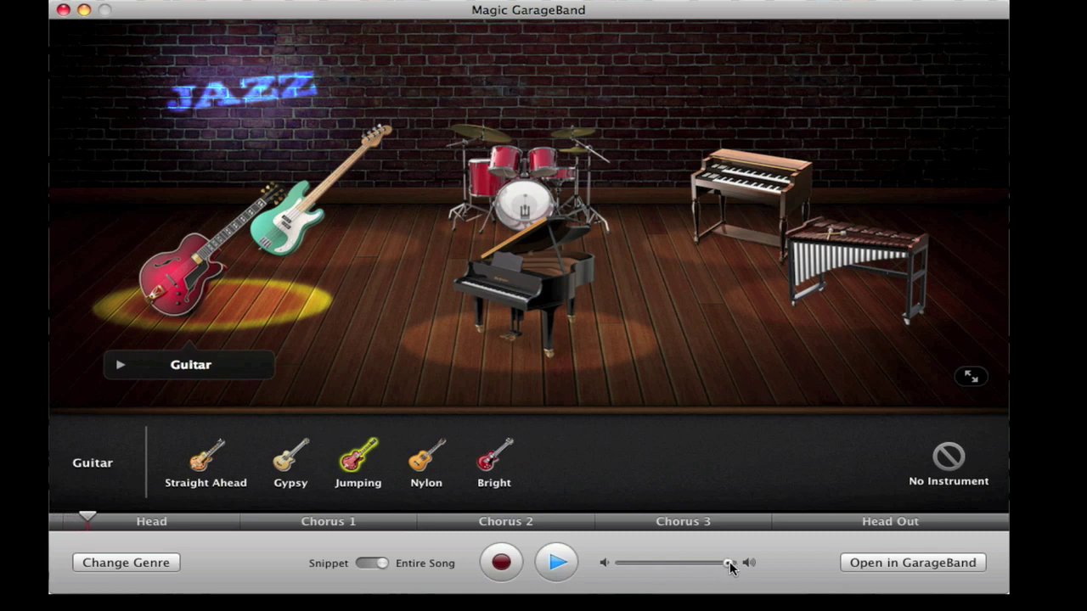
left_click(574, 571)
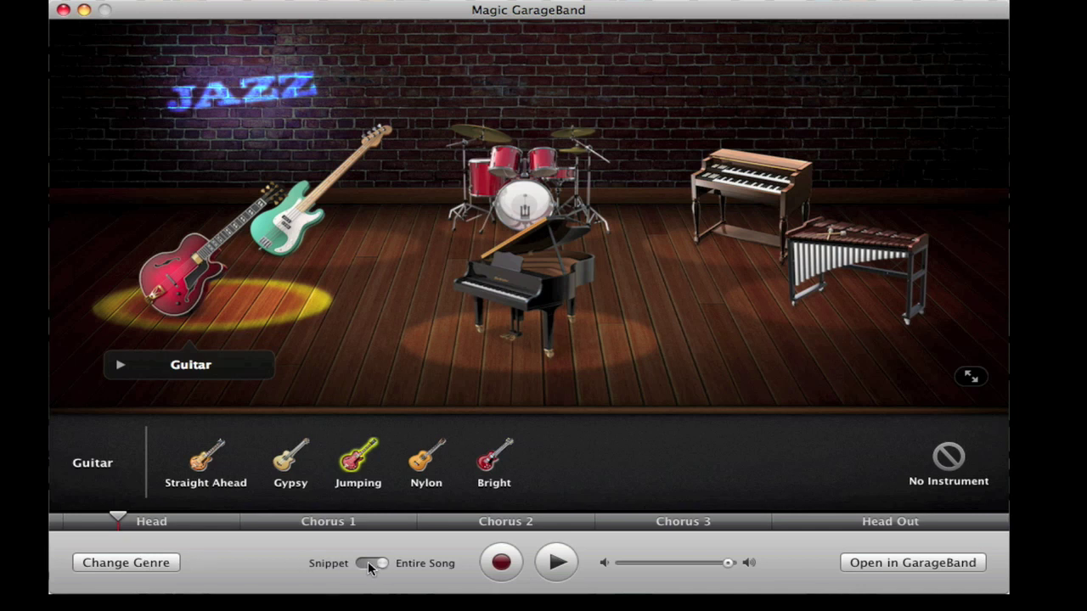
Try Snippet mode on Chorus 2, Chorus 1 and Head, then return to Entire Song.
left_click_drag(382, 567, 367, 569)
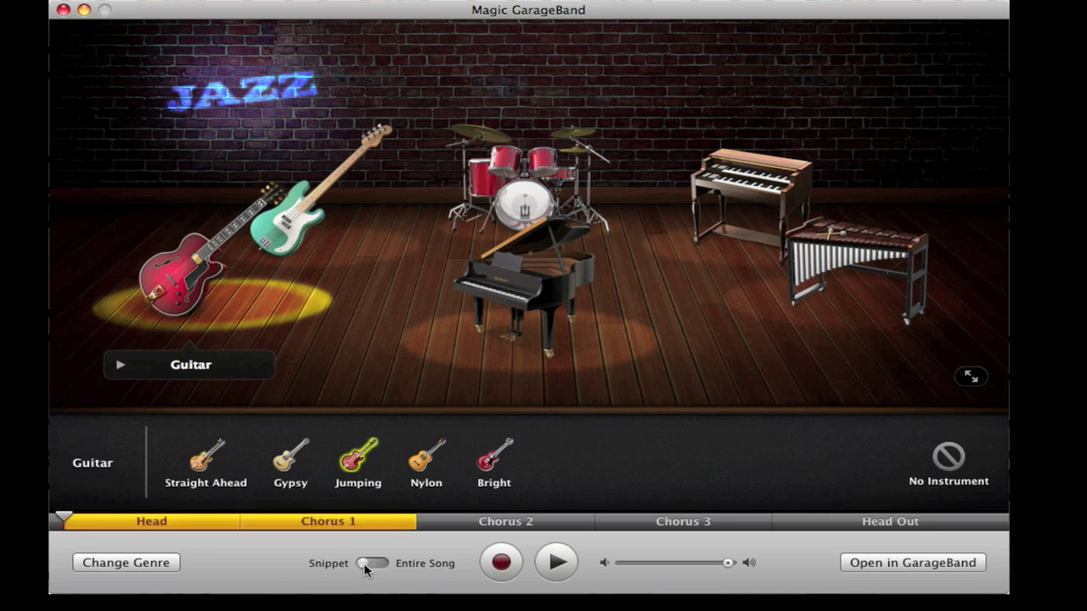
left_click(428, 520)
left_click(381, 522)
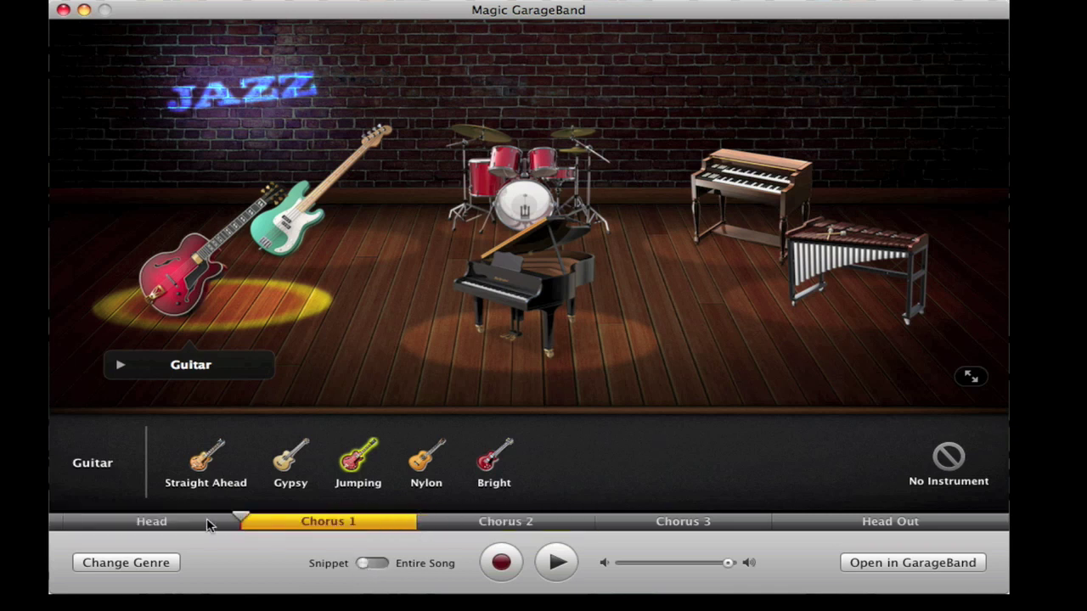
left_click(207, 524)
left_click_drag(365, 569, 383, 571)
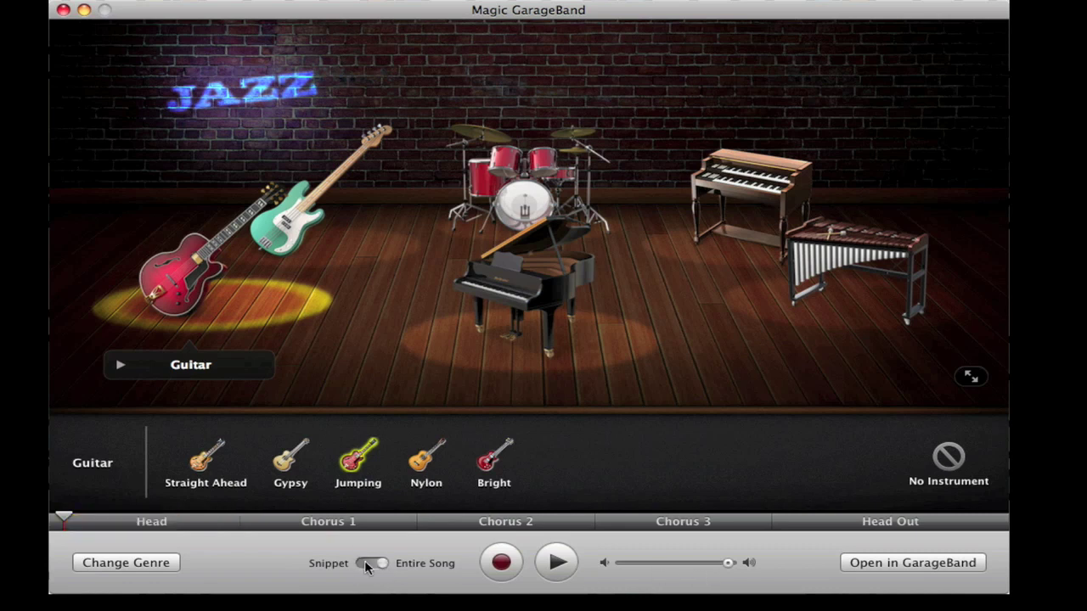
Open the Jazz song in GarageBand as project 03. Jazz and select its Head region.
left_click(937, 569)
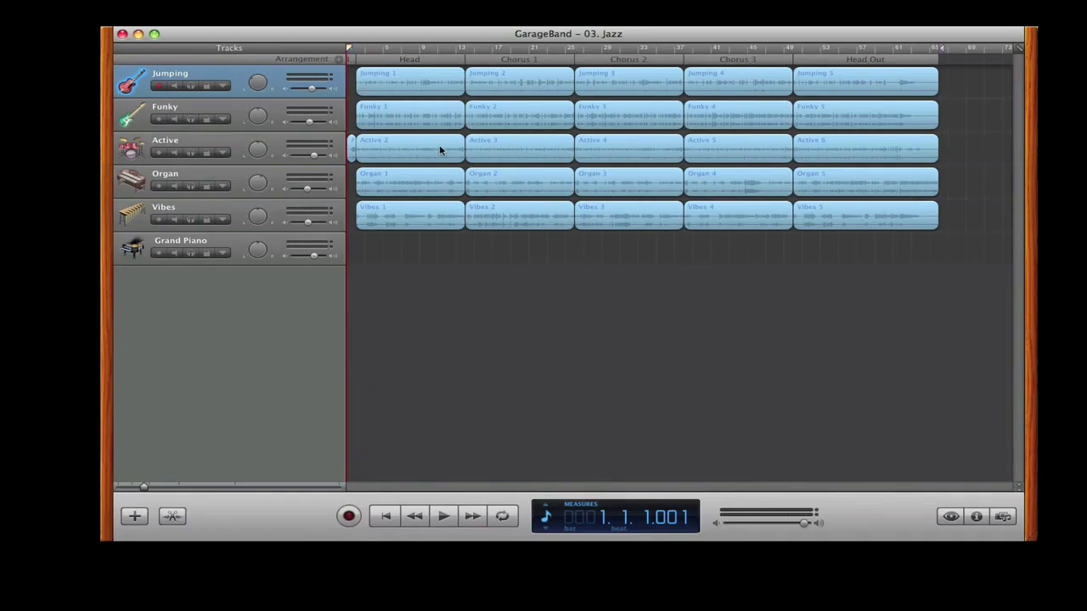
left_click_drag(350, 49, 371, 49)
left_click(396, 59)
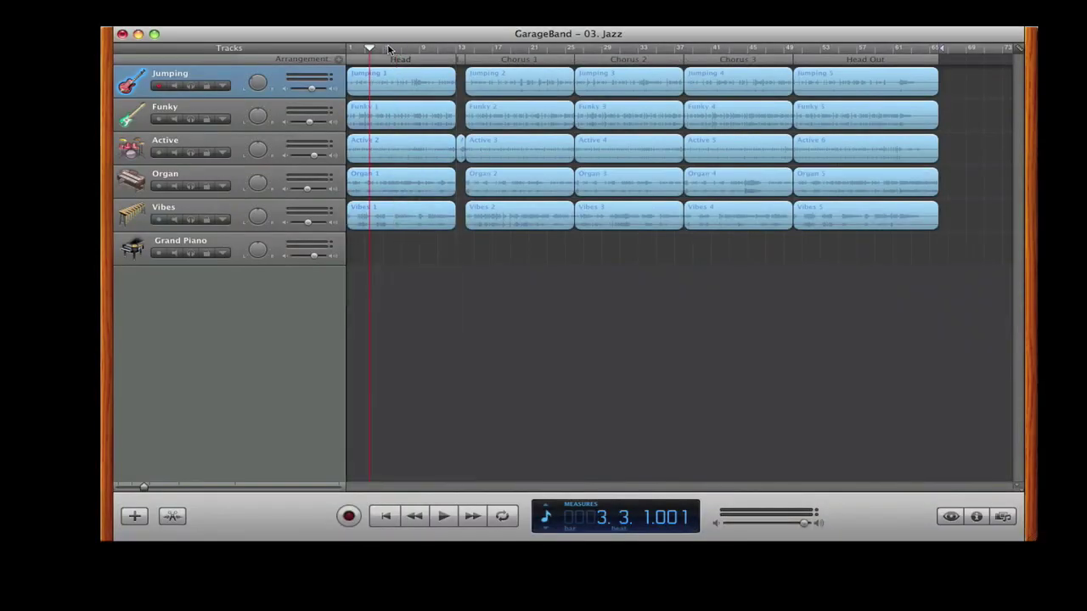